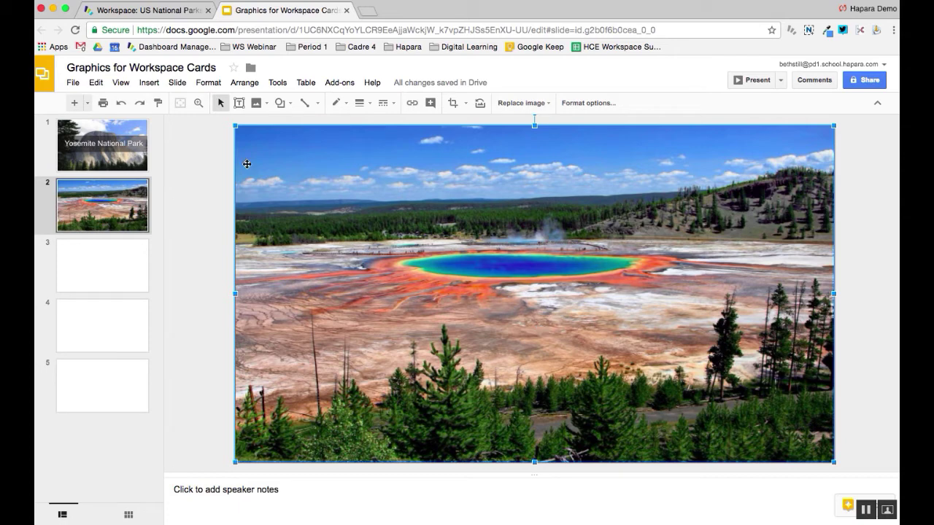
Search the web for a "black box" image to insert on the second slide
{"action": "left_click", "coordinate": [150, 84]}
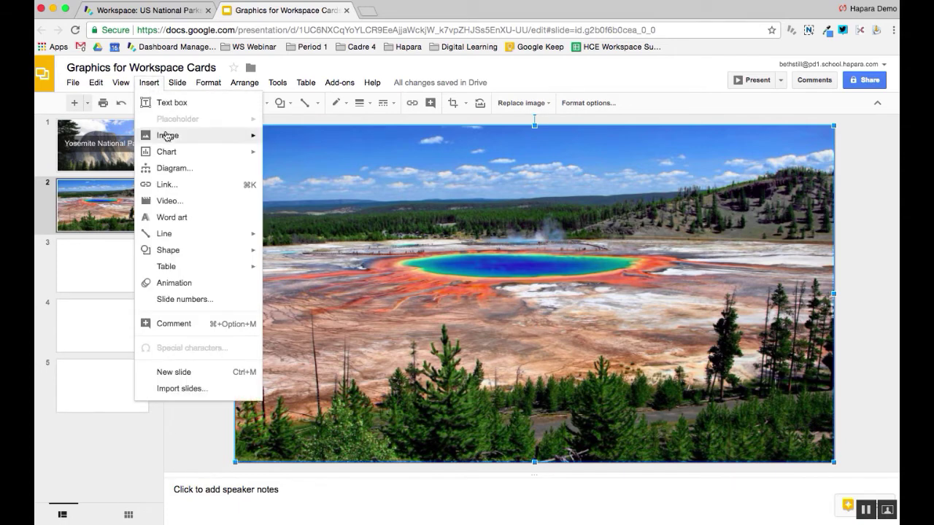
{"action": "mouse_move", "coordinate": [153, 137]}
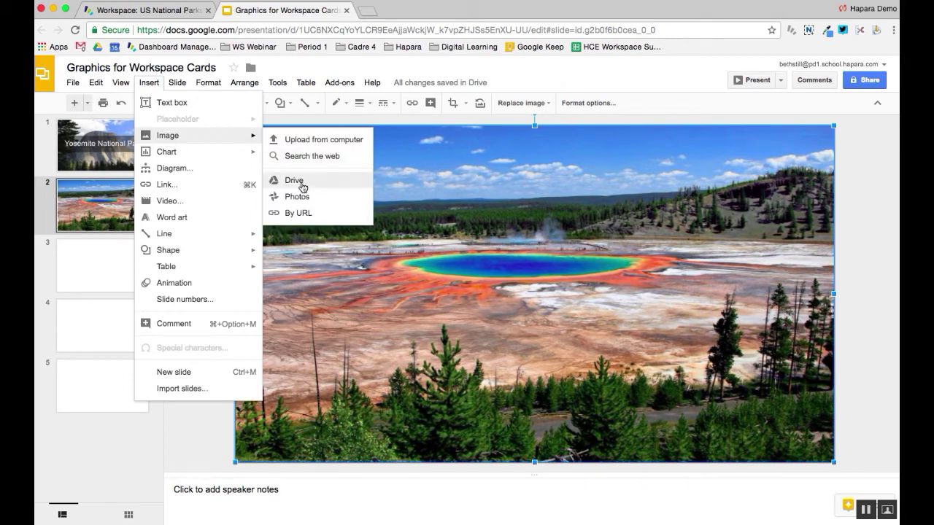
{"action": "left_click", "coordinate": [298, 157]}
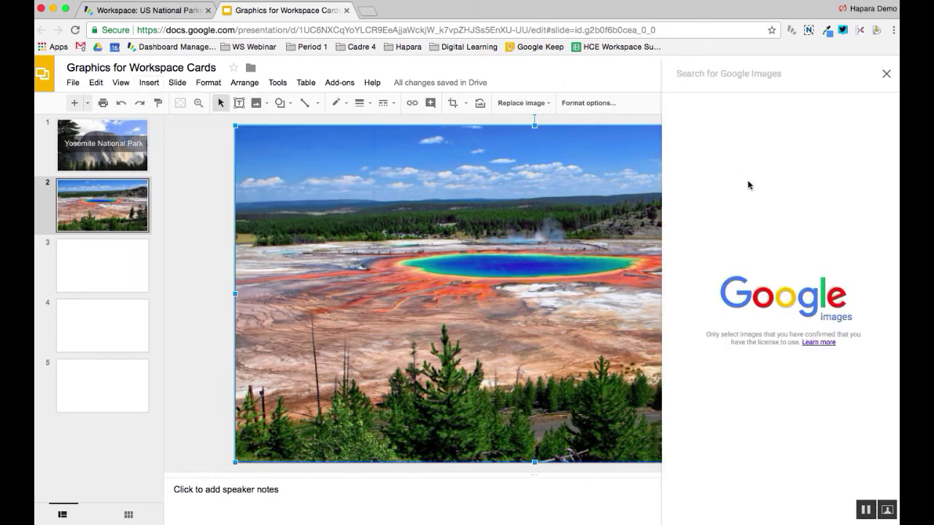
{"action": "type", "text": "black box"}
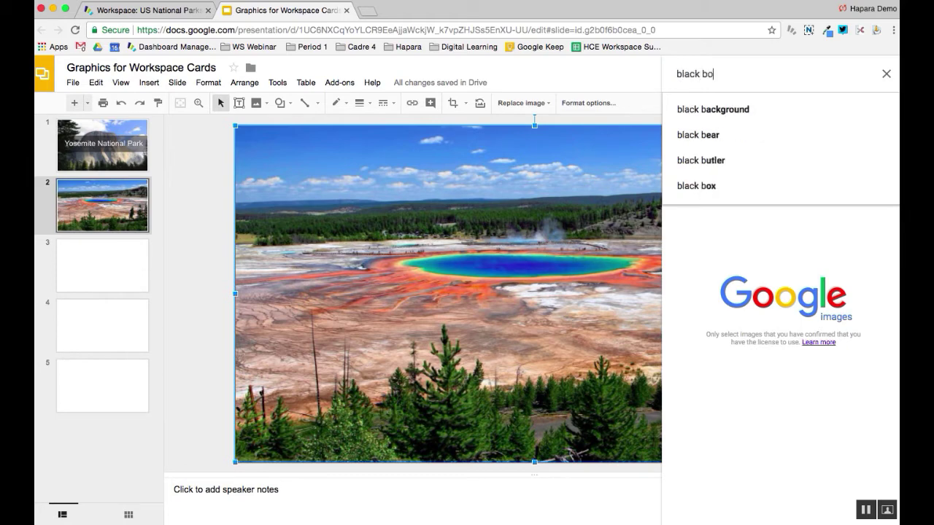
{"action": "key", "text": "Return"}
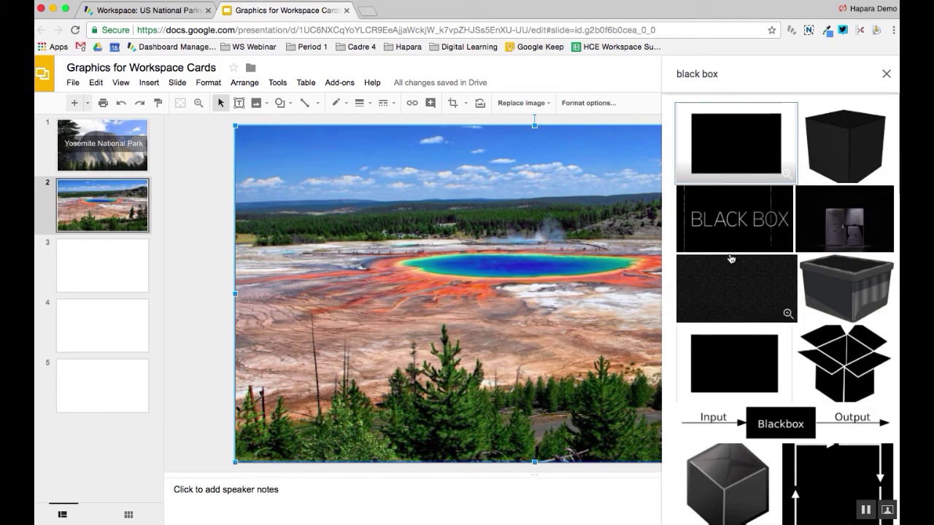
Insert the plain solid black image from the search results onto the Yellowstone photo slide
{"action": "scroll", "coordinate": [731, 258], "scroll_direction": "down", "scroll_amount": 5}
{"action": "scroll", "coordinate": [731, 259], "scroll_direction": "down", "scroll_amount": 5}
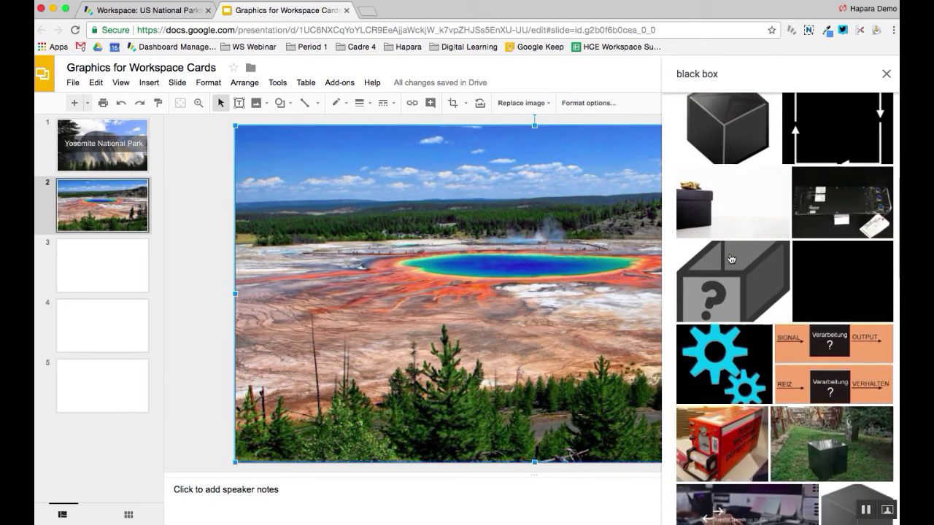
{"action": "right_click", "coordinate": [845, 281]}
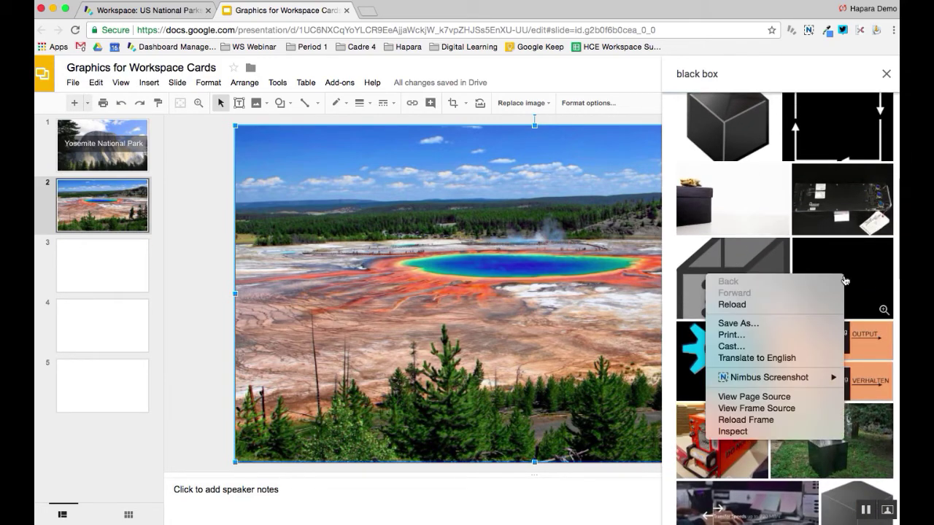
{"action": "left_click", "coordinate": [880, 280]}
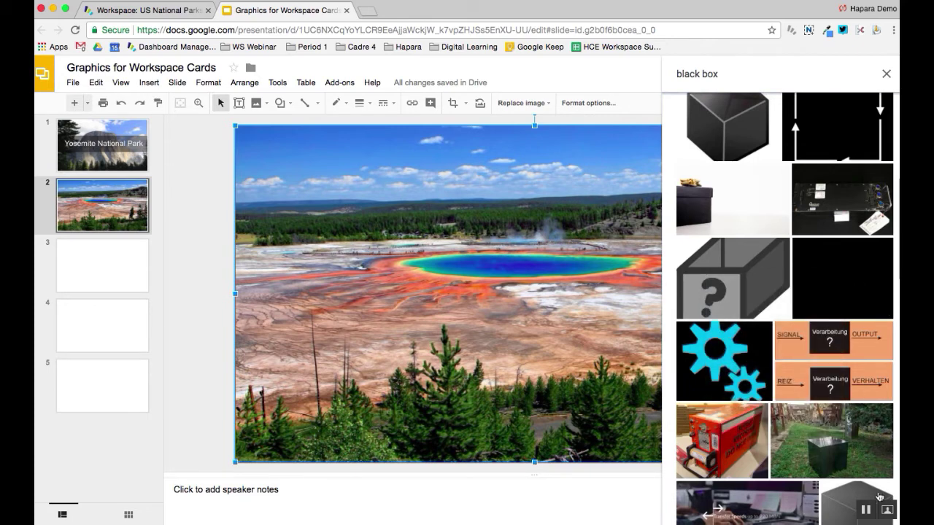
{"action": "left_click", "coordinate": [851, 294]}
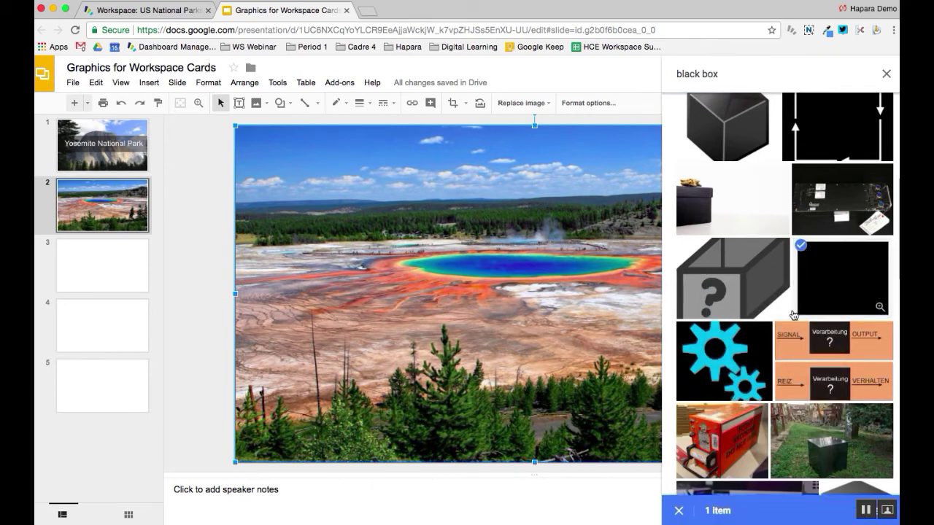
{"action": "left_click_drag", "start_coordinate": [798, 11], "coordinate": [742, 11]}
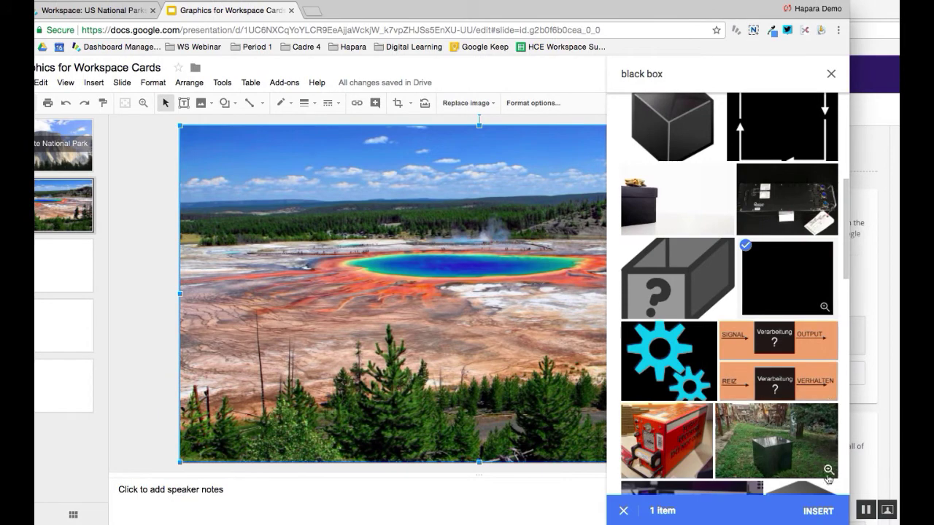
{"action": "left_click", "coordinate": [818, 509]}
{"action": "left_click_drag", "start_coordinate": [665, 11], "coordinate": [717, 12]}
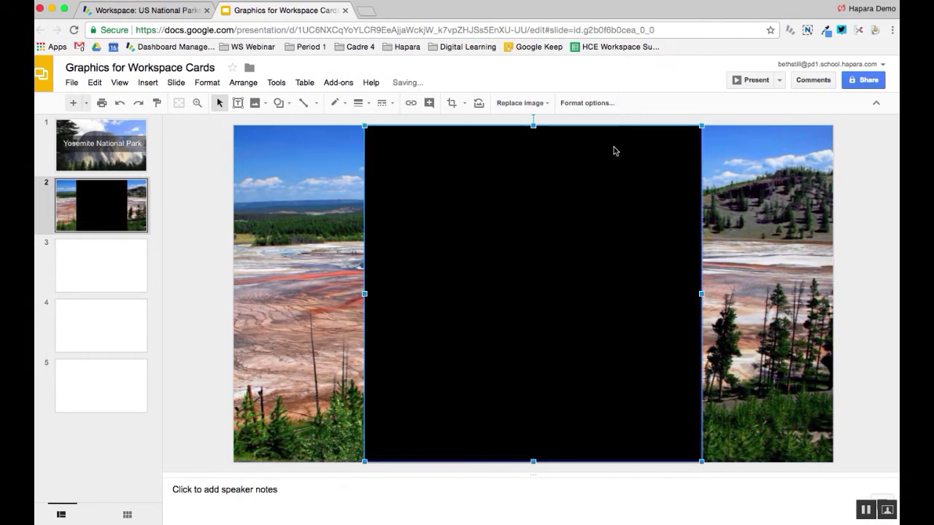
Reshape the black image into a horizontal band spanning the full slide width across the upper middle of the photo
{"action": "left_click_drag", "start_coordinate": [533, 126], "coordinate": [533, 334]}
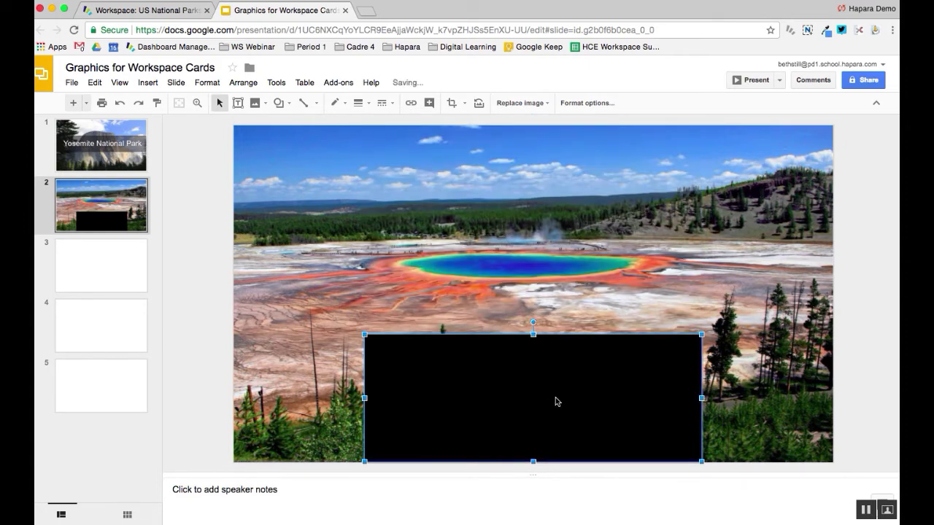
{"action": "left_click_drag", "start_coordinate": [554, 403], "coordinate": [425, 265]}
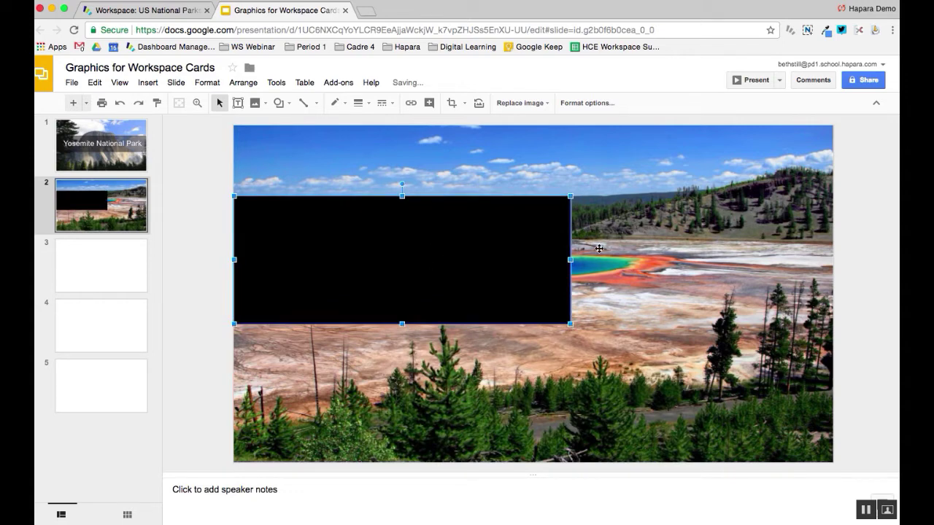
{"action": "left_click_drag", "start_coordinate": [569, 259], "coordinate": [832, 270]}
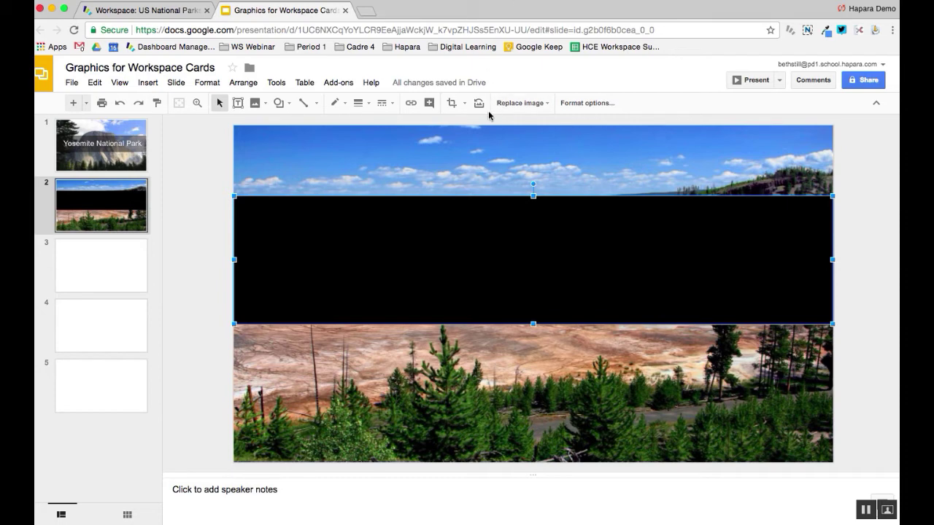
Set the black band's transparency to roughly a third and move it slightly lower, over the middle of the photo
{"action": "left_click", "coordinate": [581, 107]}
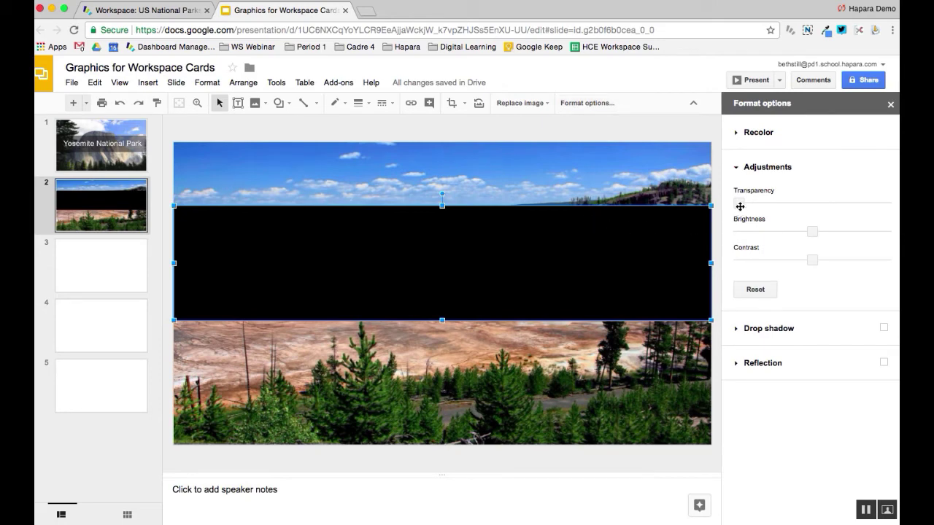
{"action": "left_click_drag", "start_coordinate": [738, 204], "coordinate": [784, 208]}
{"action": "left_click_drag", "start_coordinate": [605, 257], "coordinate": [606, 286]}
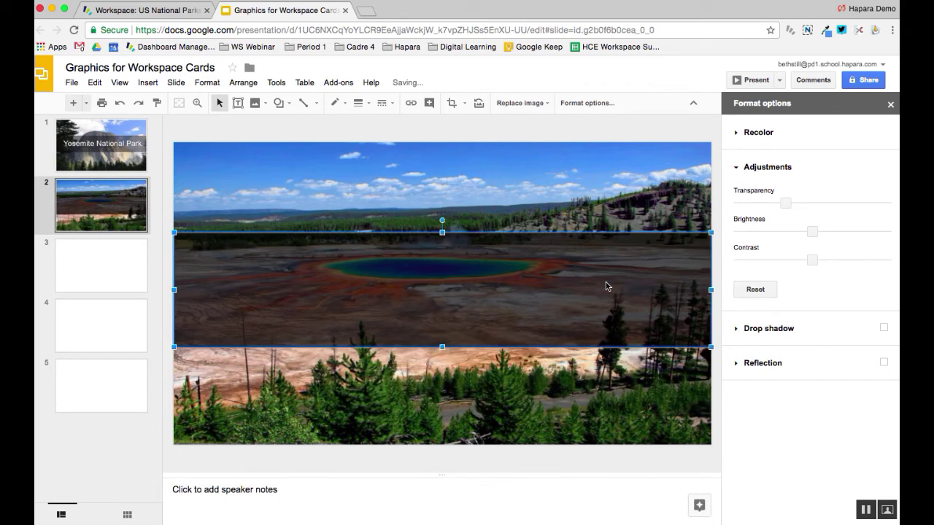
{"action": "left_click", "coordinate": [890, 105]}
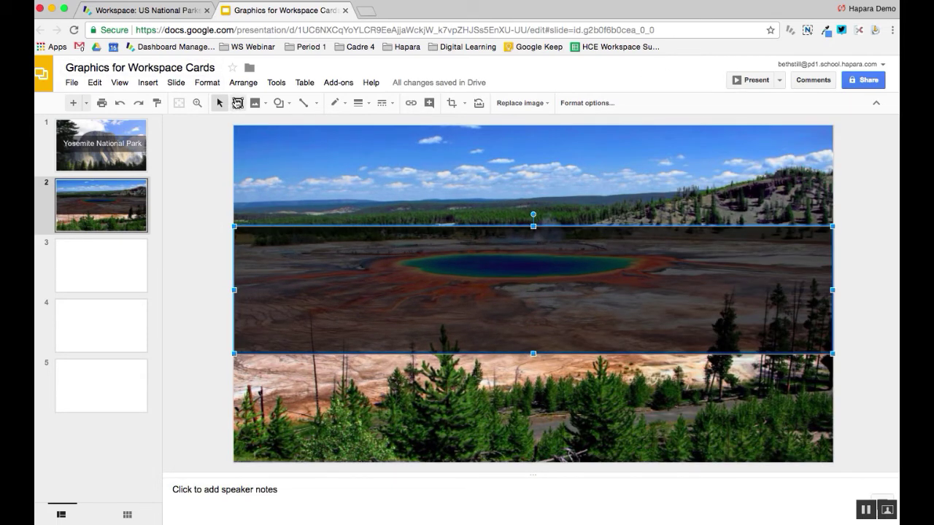
Draw a text box across the dark band and check the title's font size on the Yosemite slide
{"action": "left_click", "coordinate": [237, 103]}
{"action": "left_click_drag", "start_coordinate": [242, 229], "coordinate": [821, 352]}
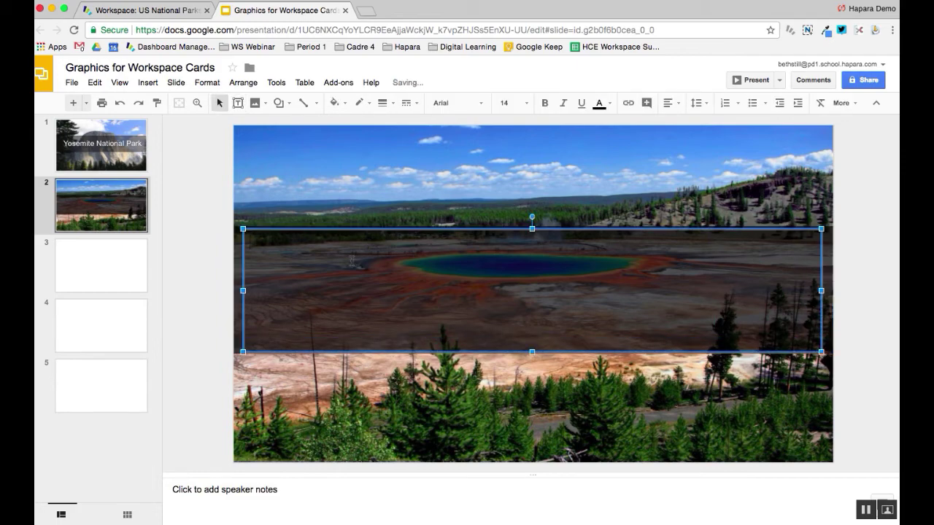
{"action": "left_click", "coordinate": [101, 143]}
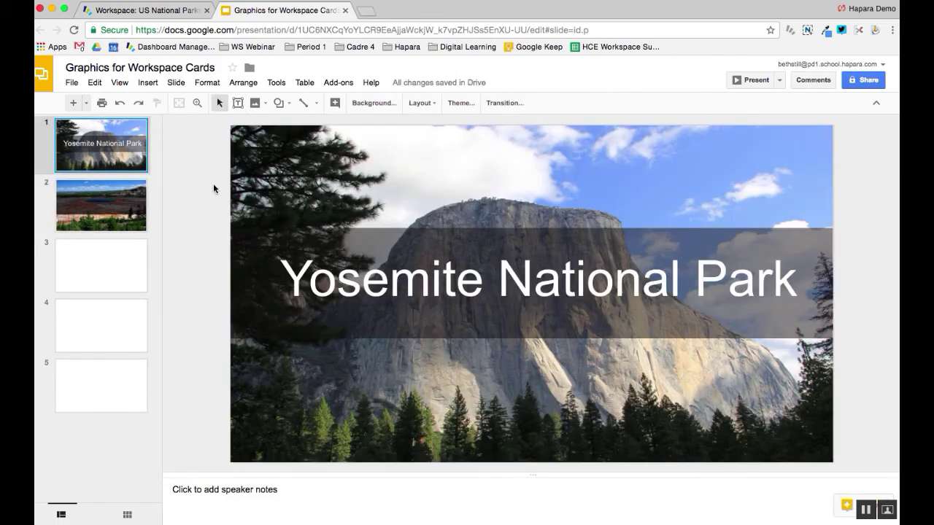
{"action": "left_click", "coordinate": [420, 290]}
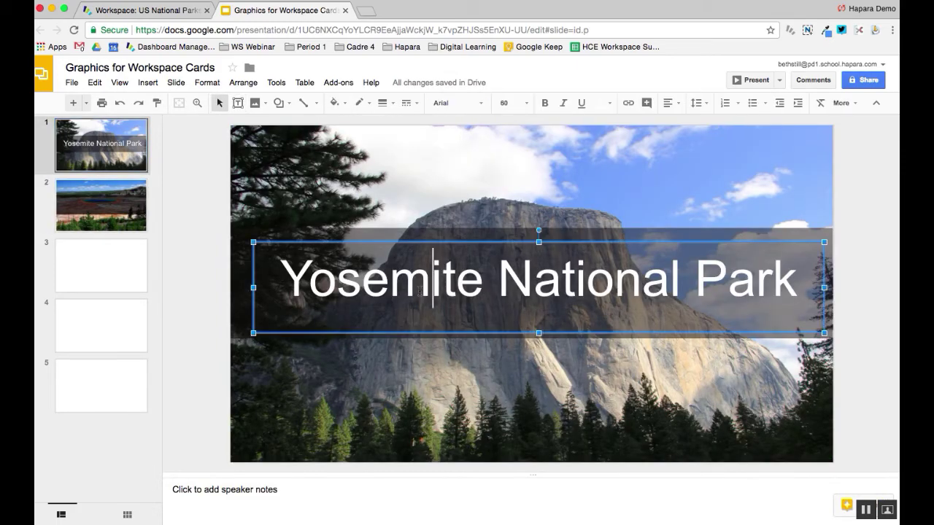
{"action": "left_click", "coordinate": [109, 214]}
{"action": "left_click", "coordinate": [451, 292]}
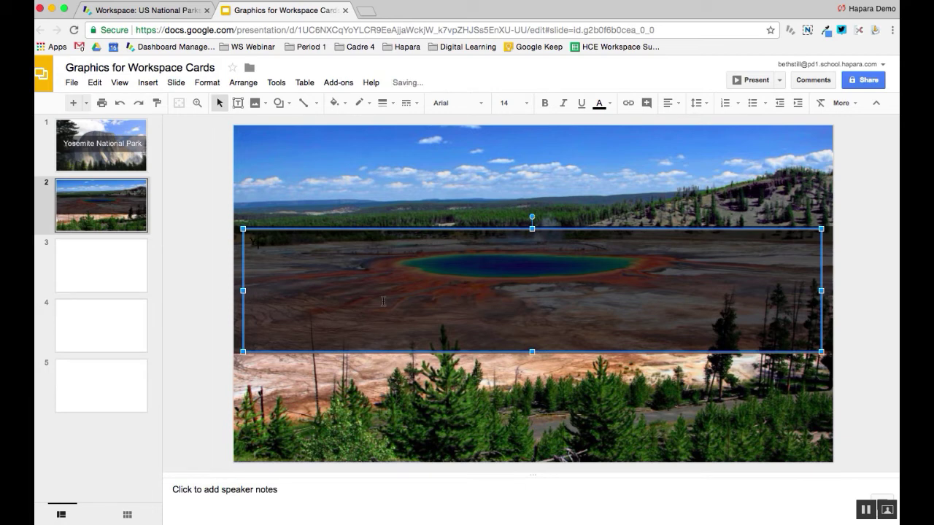
Add a text box inside the dark band containing the centered title "Yellowstone National Park"
{"action": "left_click", "coordinate": [238, 103]}
{"action": "left_click_drag", "start_coordinate": [292, 241], "coordinate": [801, 346]}
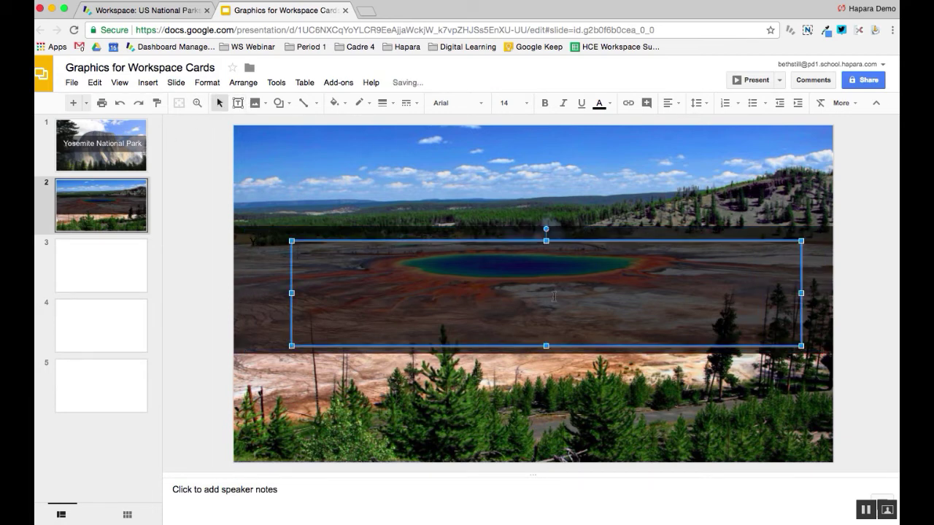
{"action": "type", "text": "Yellowstone National Park"}
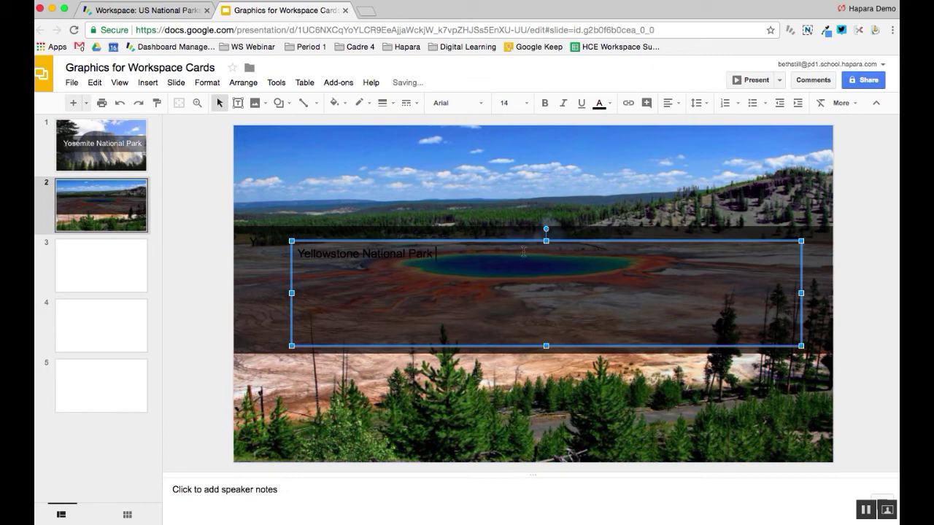
{"action": "left_click", "coordinate": [670, 103]}
{"action": "left_click", "coordinate": [688, 124]}
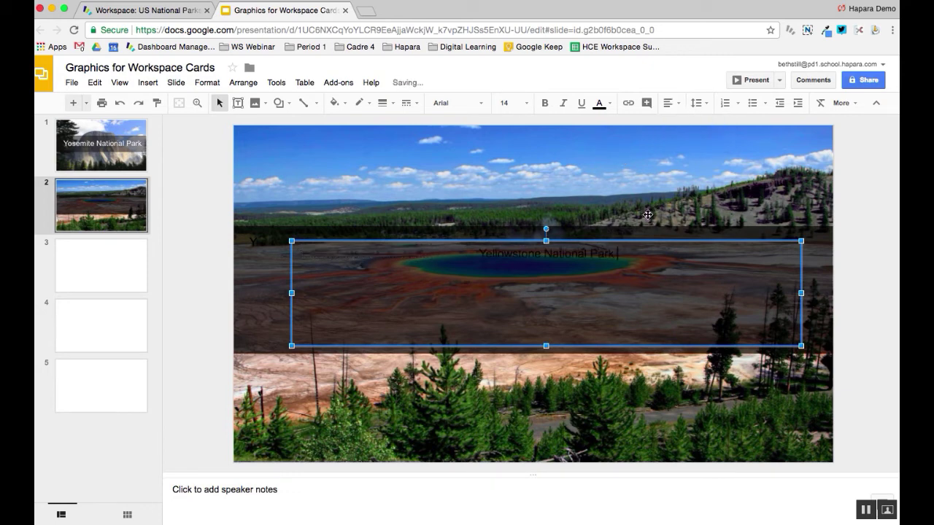
Set the Yellowstone title's font size to 60 and widen its text box to nearly the full slide width so the title fits one line
{"action": "left_click_drag", "start_coordinate": [616, 254], "coordinate": [444, 252]}
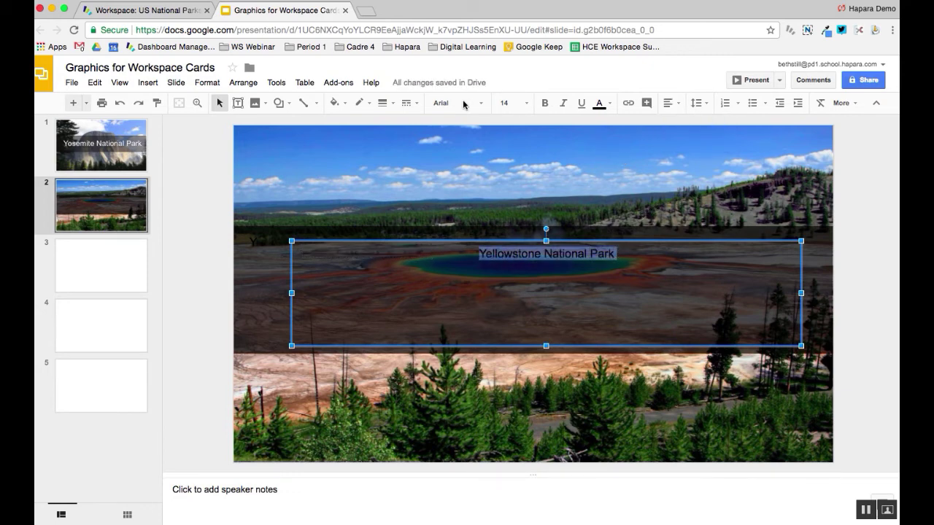
{"action": "left_click", "coordinate": [517, 107]}
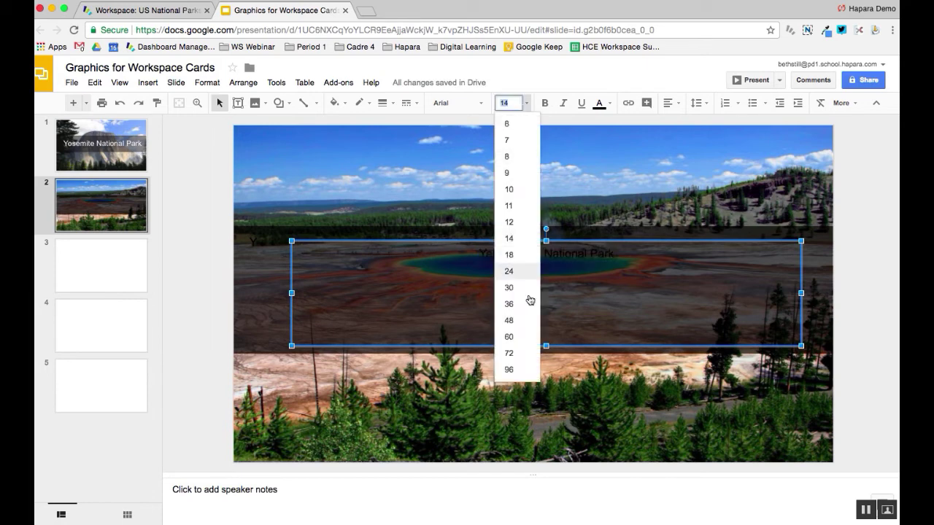
{"action": "left_click", "coordinate": [510, 339]}
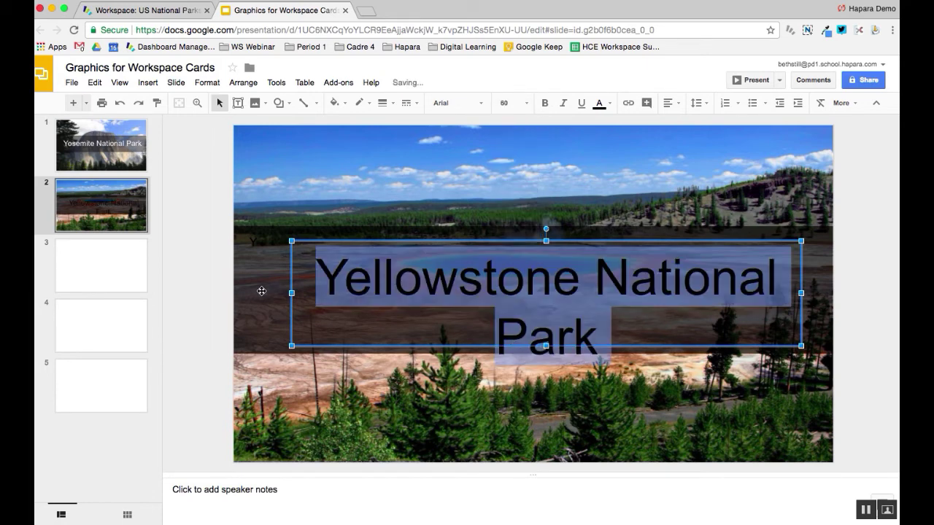
{"action": "left_click_drag", "start_coordinate": [291, 292], "coordinate": [237, 293]}
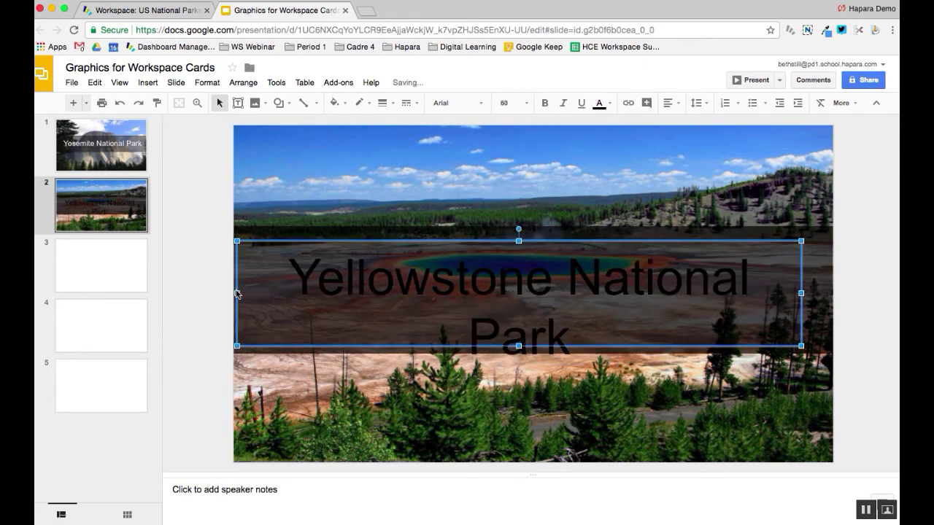
{"action": "left_click_drag", "start_coordinate": [801, 292], "coordinate": [256, 325]}
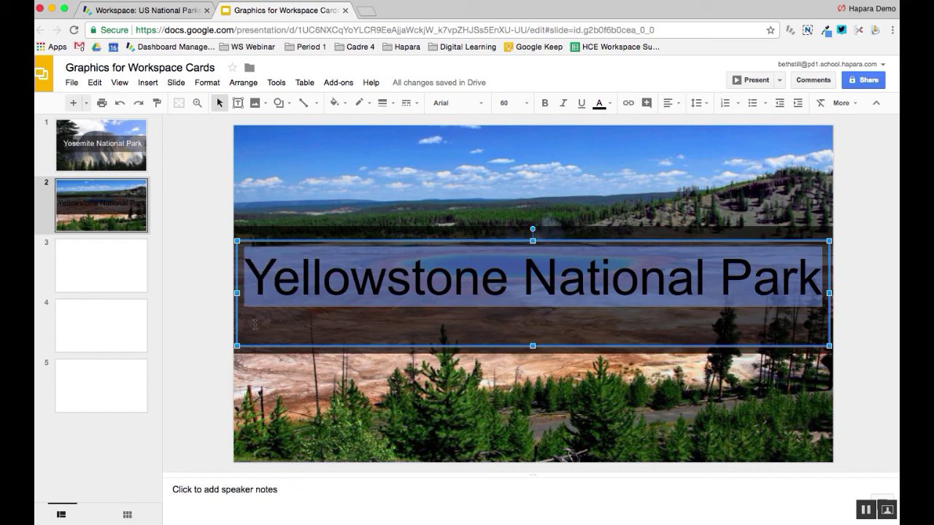
Change the Yellowstone title's text color to a very light gray
{"action": "left_click", "coordinate": [613, 104]}
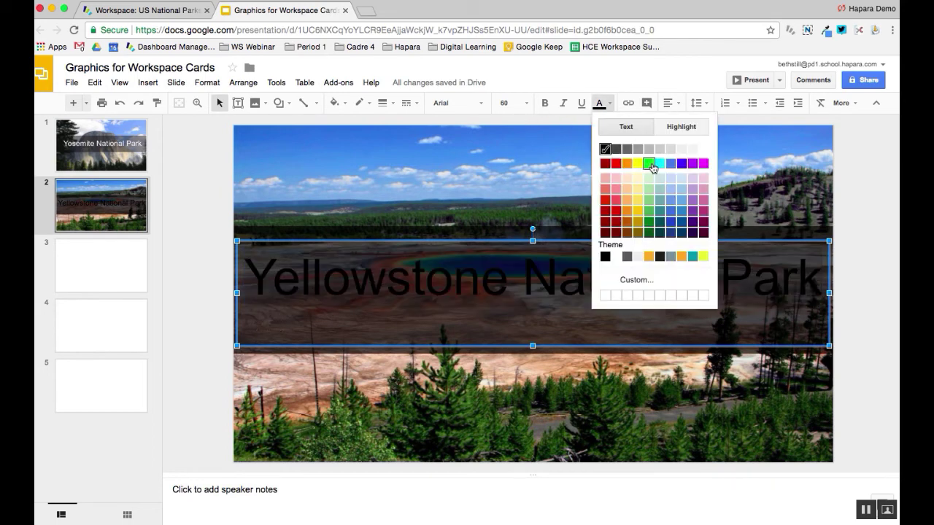
{"action": "left_click", "coordinate": [680, 151]}
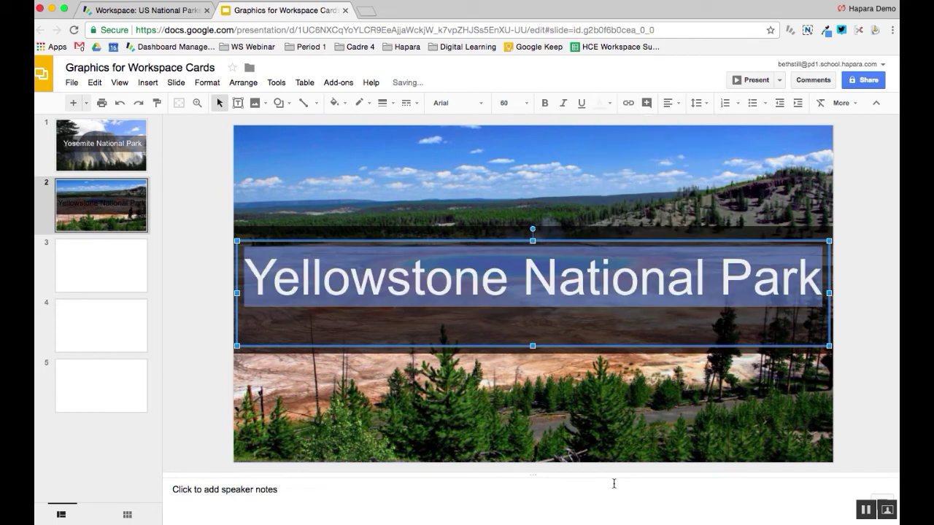
{"action": "left_click", "coordinate": [633, 443]}
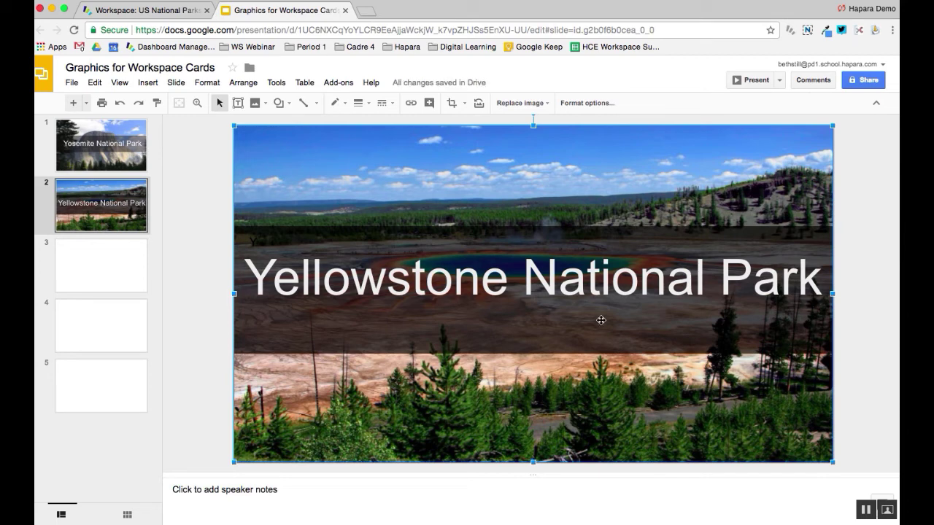
Download the Yellowstone National Park slide as a JPEG image
{"action": "left_click", "coordinate": [124, 217]}
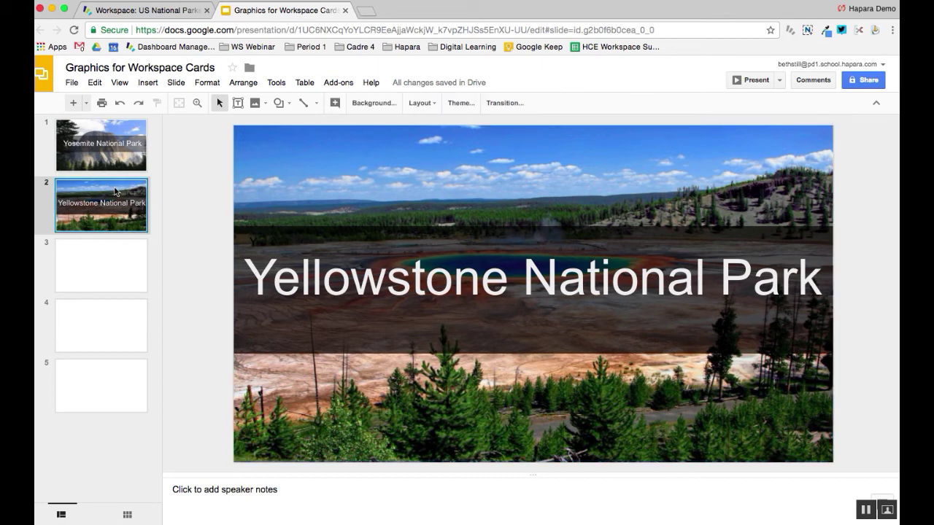
{"action": "left_click", "coordinate": [67, 84]}
{"action": "mouse_move", "coordinate": [116, 274]}
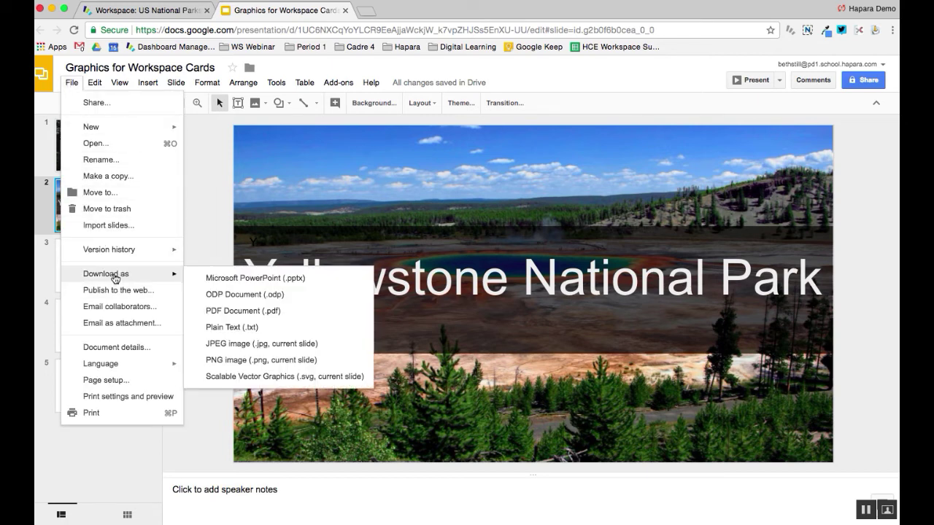
{"action": "left_click", "coordinate": [243, 346]}
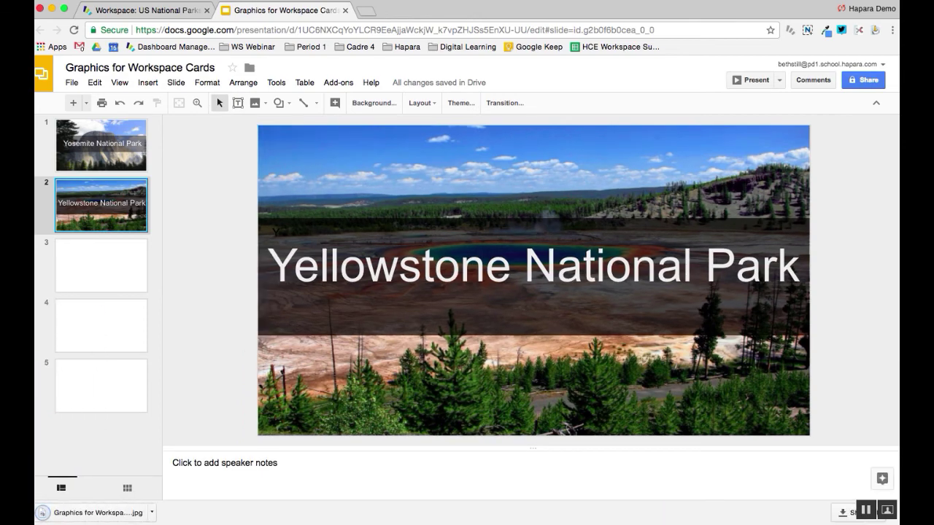
Switch to the Hapara Workspace board, open the Yellowstone NPS card for editing and remove its current header image
{"action": "left_click", "coordinate": [133, 10]}
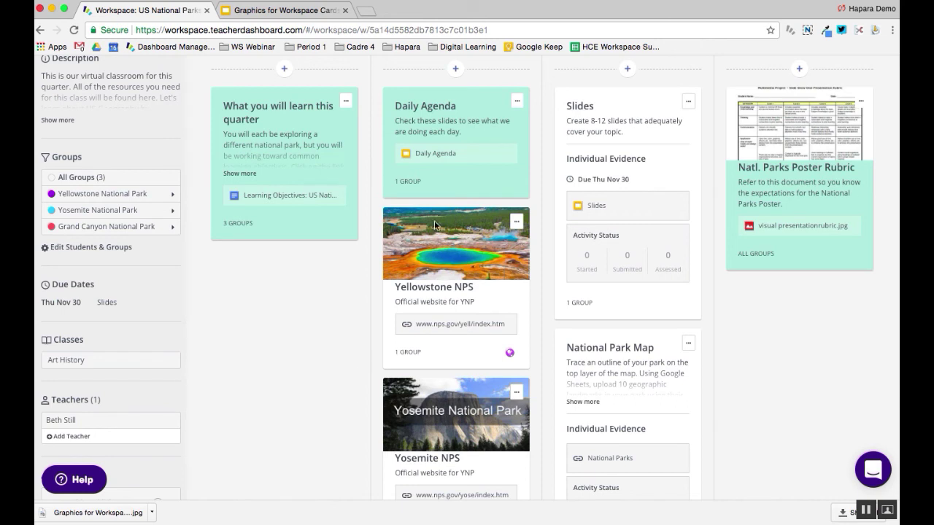
{"action": "left_click", "coordinate": [516, 221]}
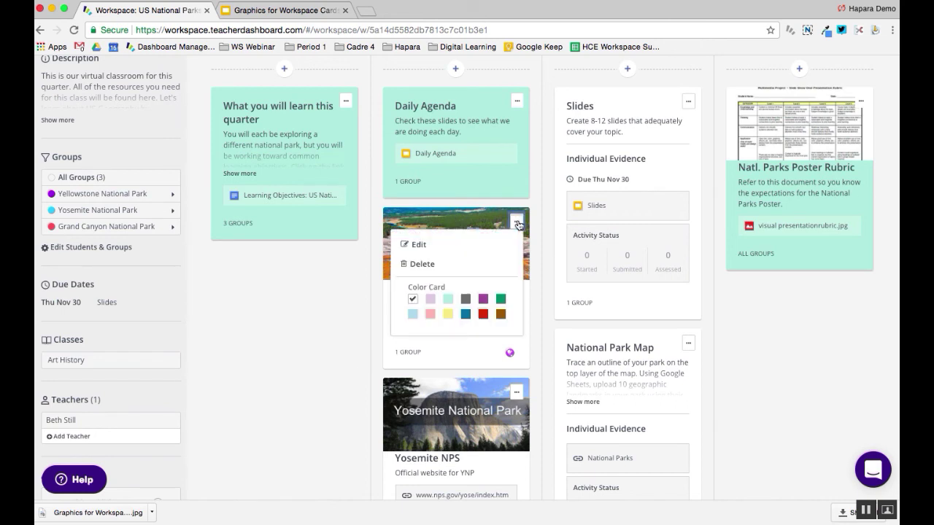
{"action": "left_click", "coordinate": [432, 245]}
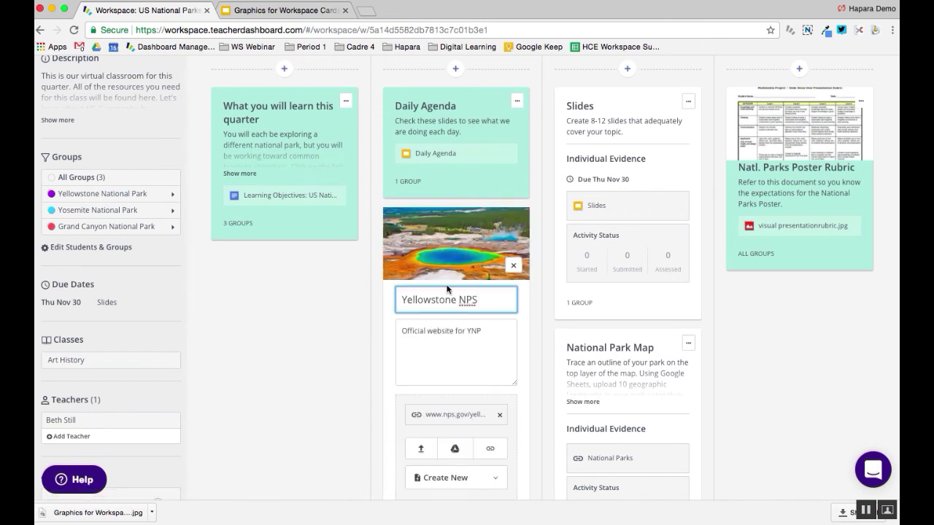
{"action": "left_click", "coordinate": [513, 266]}
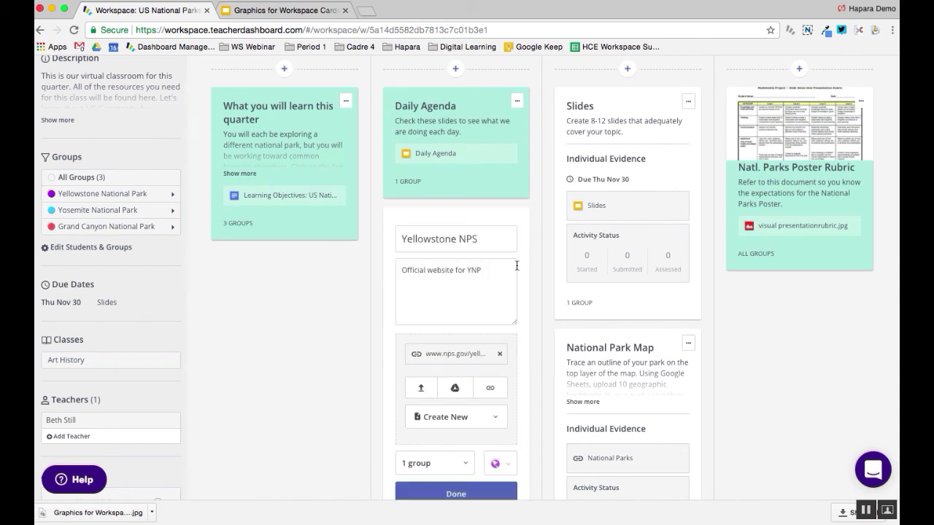
Upload "Graphics for Workspace Cards.jpg" from the Downloads folder to the Yellowstone NPS card and save the card
{"action": "left_click", "coordinate": [422, 387]}
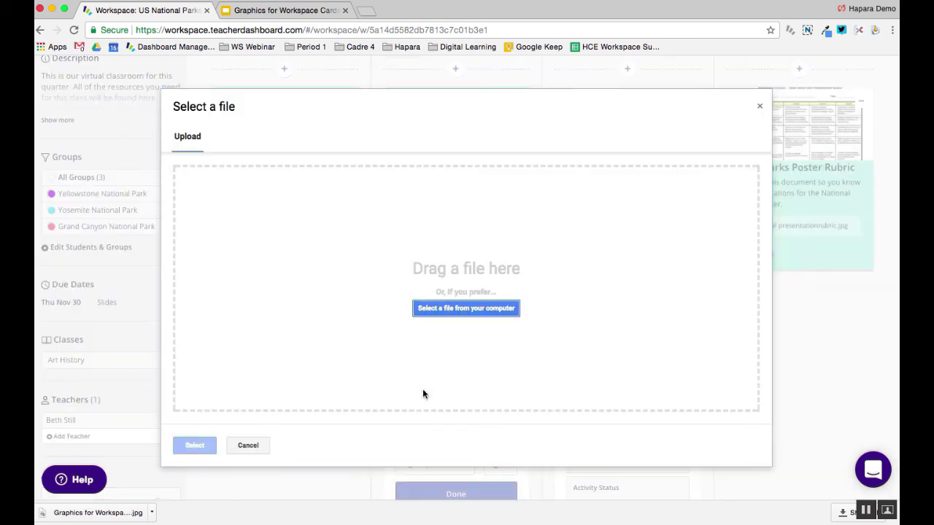
{"action": "left_click", "coordinate": [458, 308]}
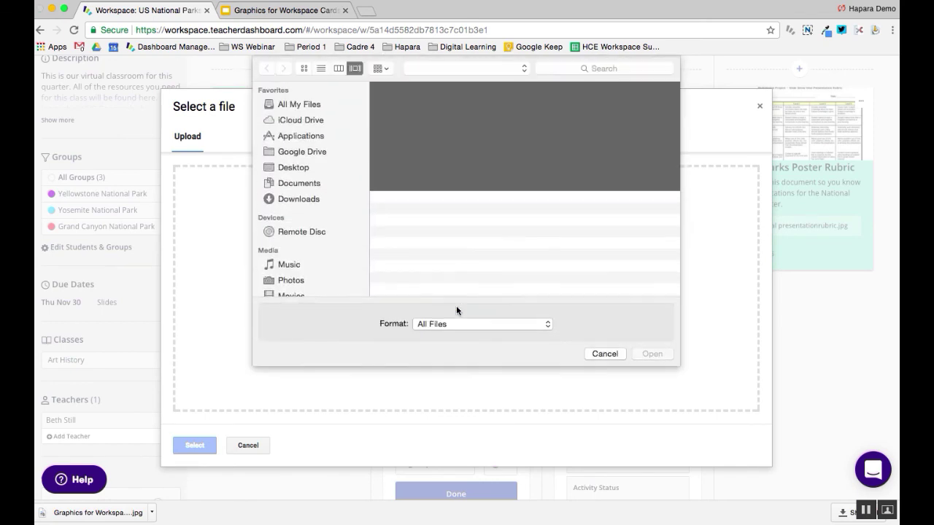
{"action": "left_click", "coordinate": [417, 213]}
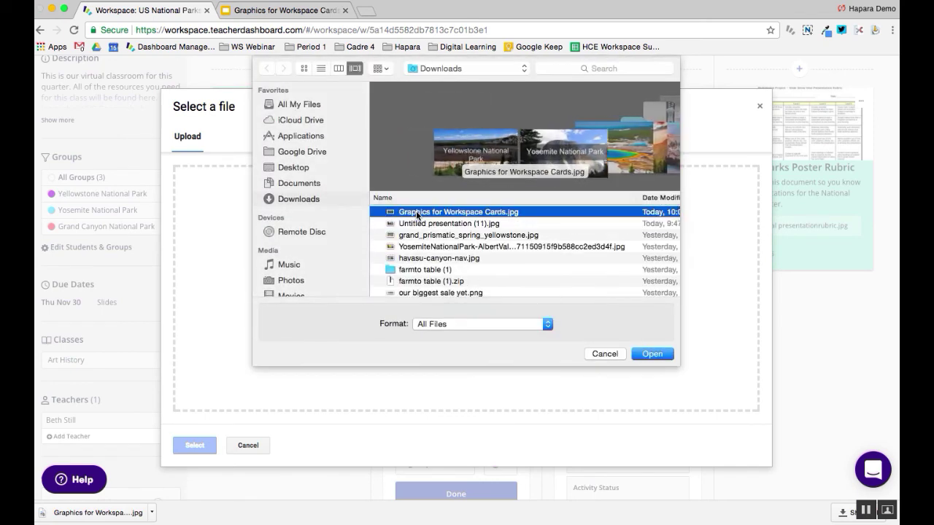
{"action": "left_click", "coordinate": [653, 355]}
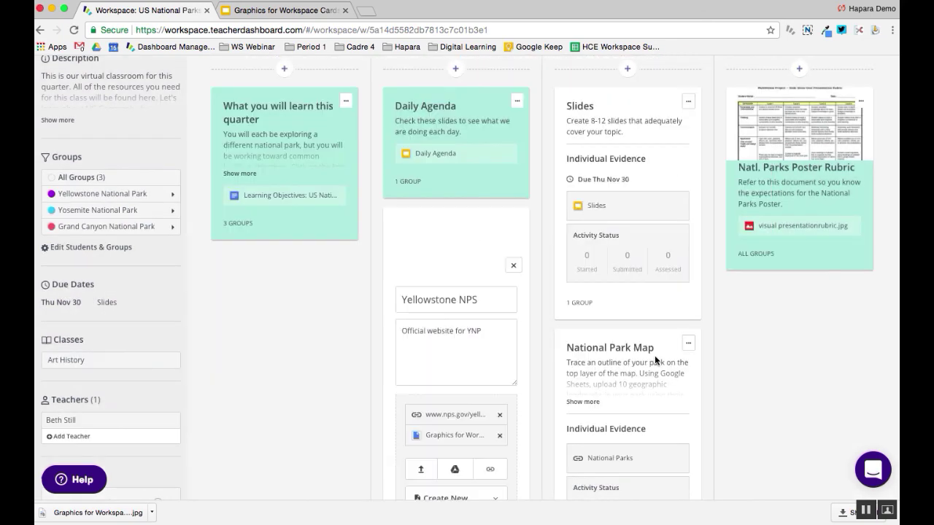
{"action": "scroll", "coordinate": [551, 365], "scroll_direction": "down", "scroll_amount": 3}
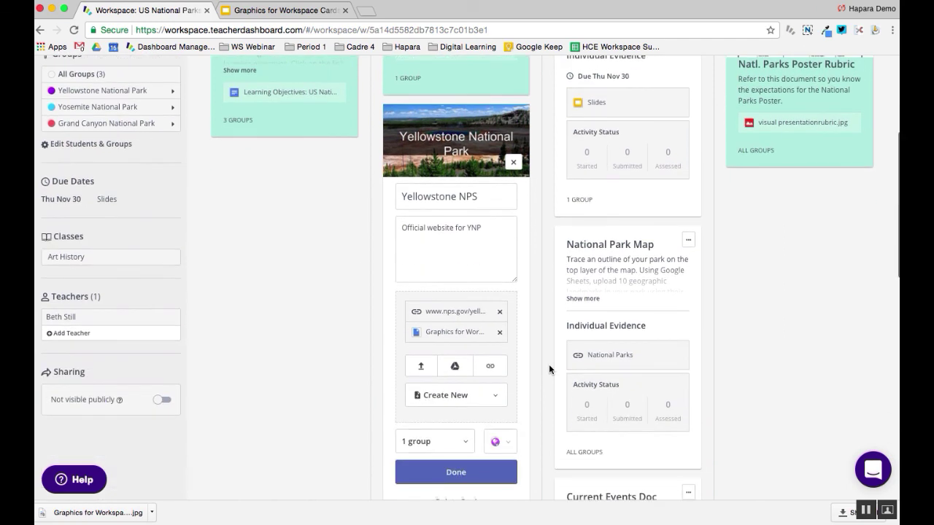
{"action": "left_click", "coordinate": [456, 472]}
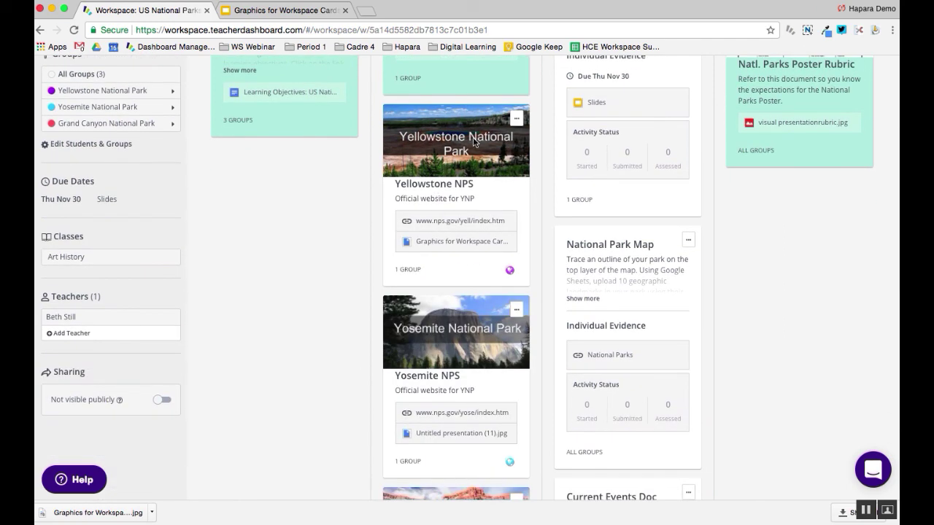
Delete the title text "Yellowstone NPS" from the Yellowstone card and save the card without a title
{"action": "scroll", "coordinate": [324, 217], "scroll_direction": "up", "scroll_amount": 1}
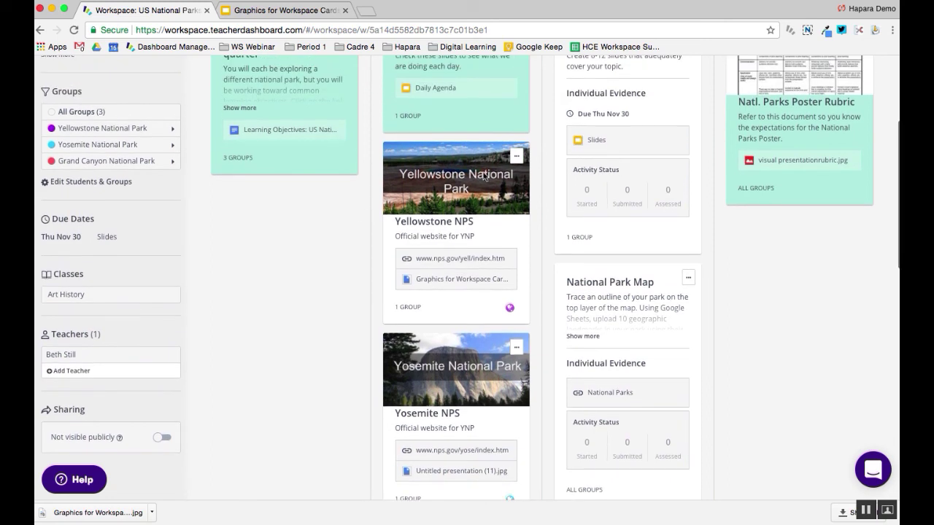
{"action": "left_click", "coordinate": [516, 156]}
{"action": "left_click", "coordinate": [407, 178]}
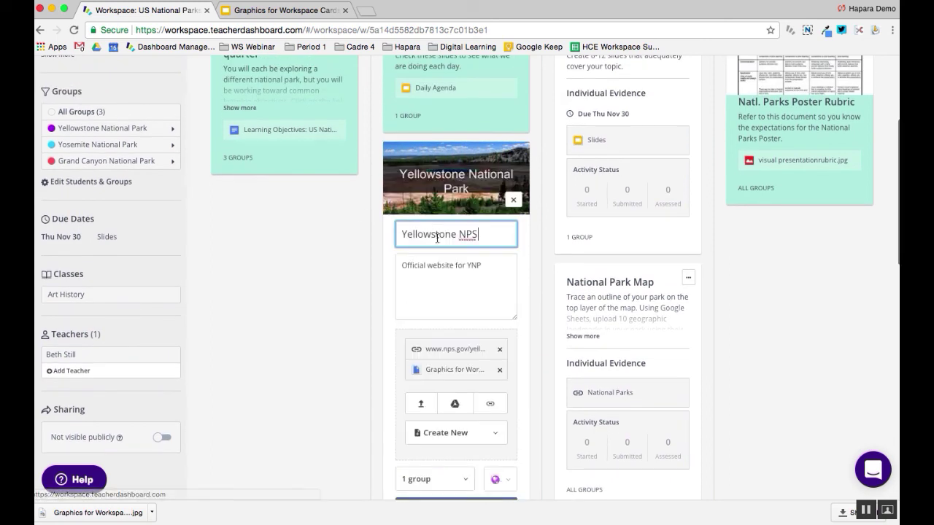
{"action": "left_click_drag", "start_coordinate": [481, 234], "coordinate": [333, 235]}
{"action": "key", "text": "BackSpace"}
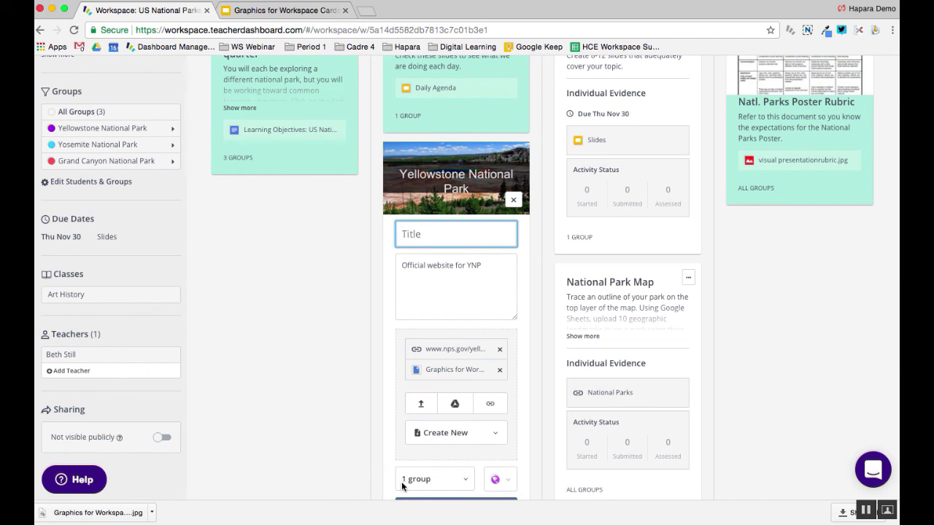
{"action": "scroll", "coordinate": [294, 433], "scroll_direction": "down", "scroll_amount": 3}
{"action": "left_click", "coordinate": [431, 409]}
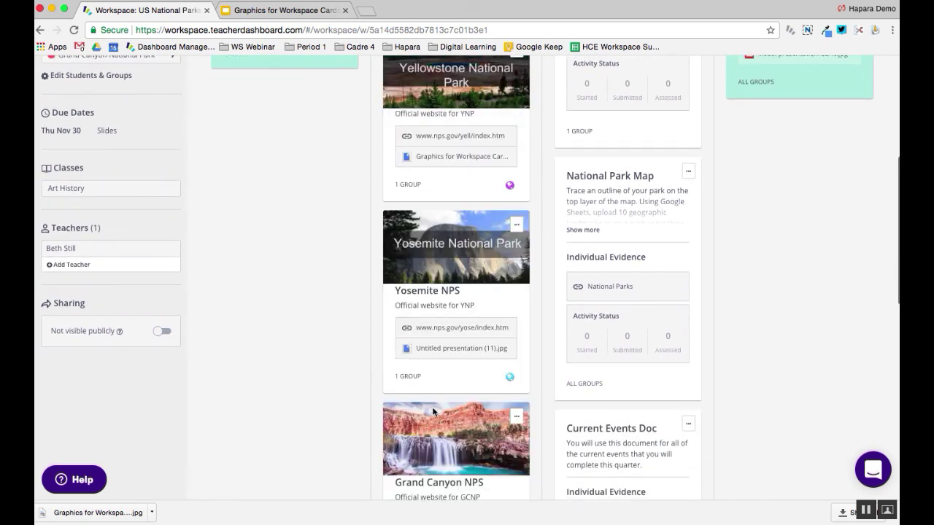
{"action": "scroll", "coordinate": [296, 373], "scroll_direction": "up", "scroll_amount": 4}
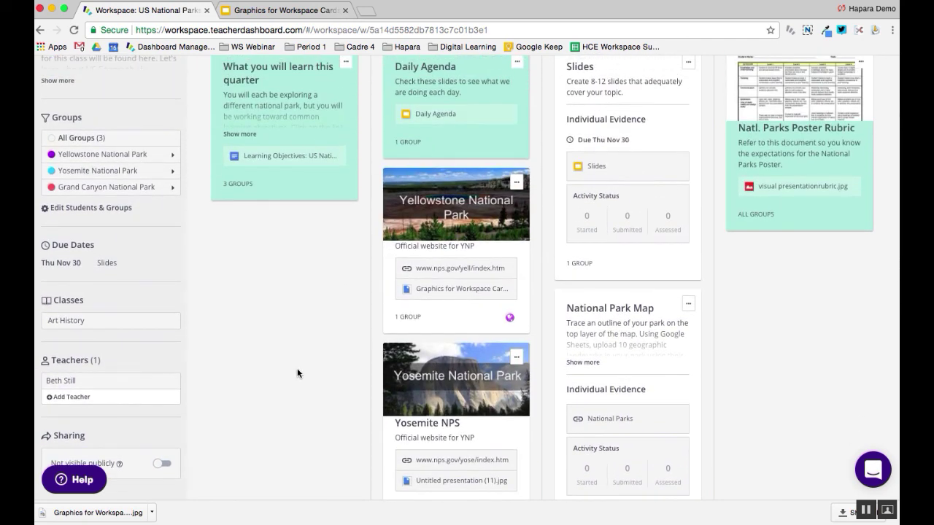